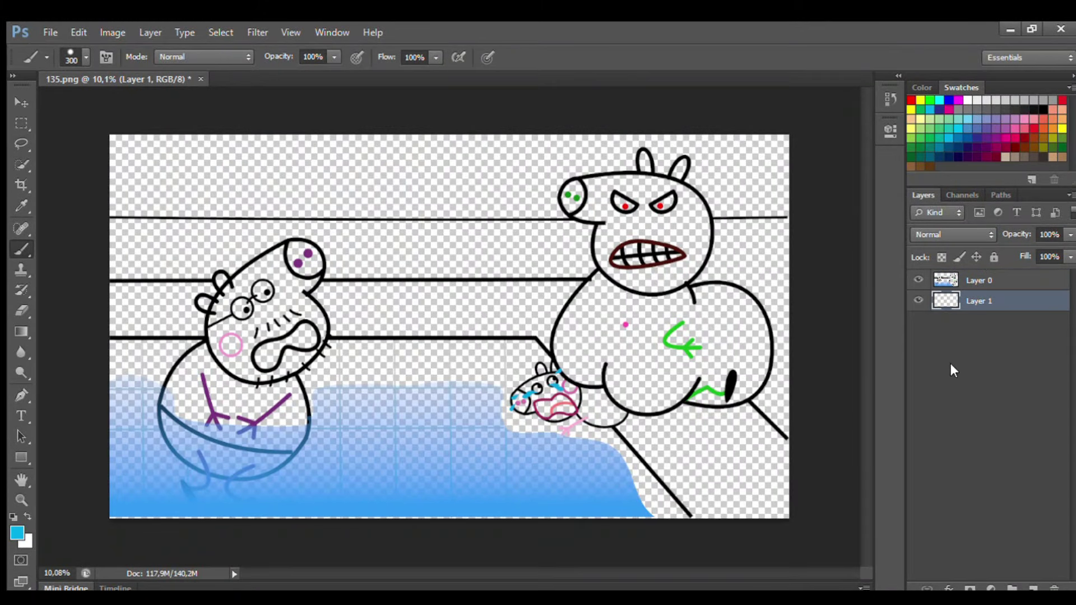
On Layer 1, paint the large pig's eyes black with eyelashes and fill its teeth white.
scroll(764, 209, up, 5)
key(d)
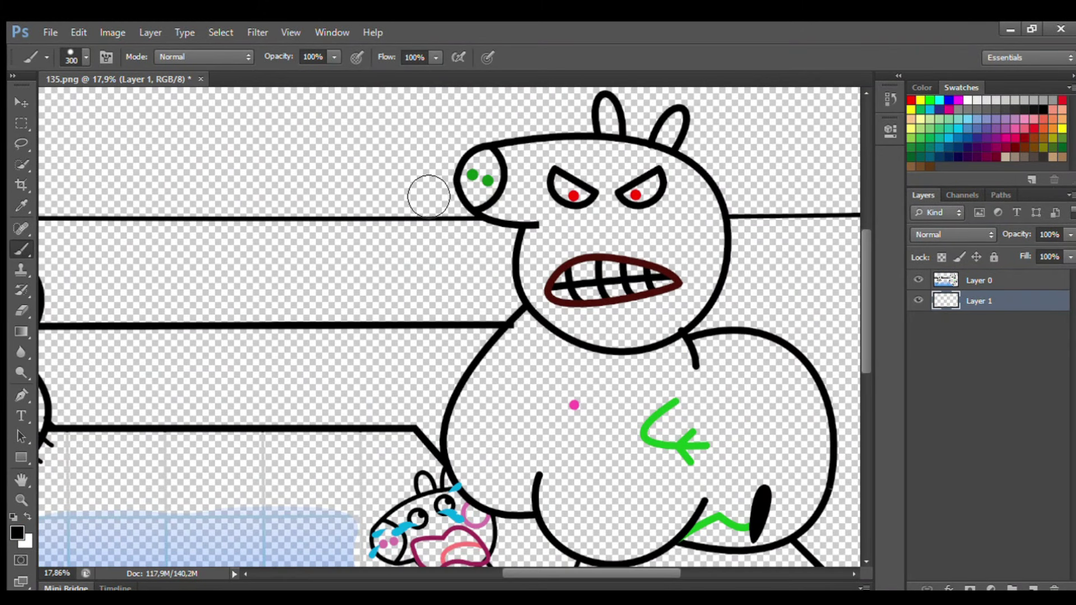
key(bracketleft)
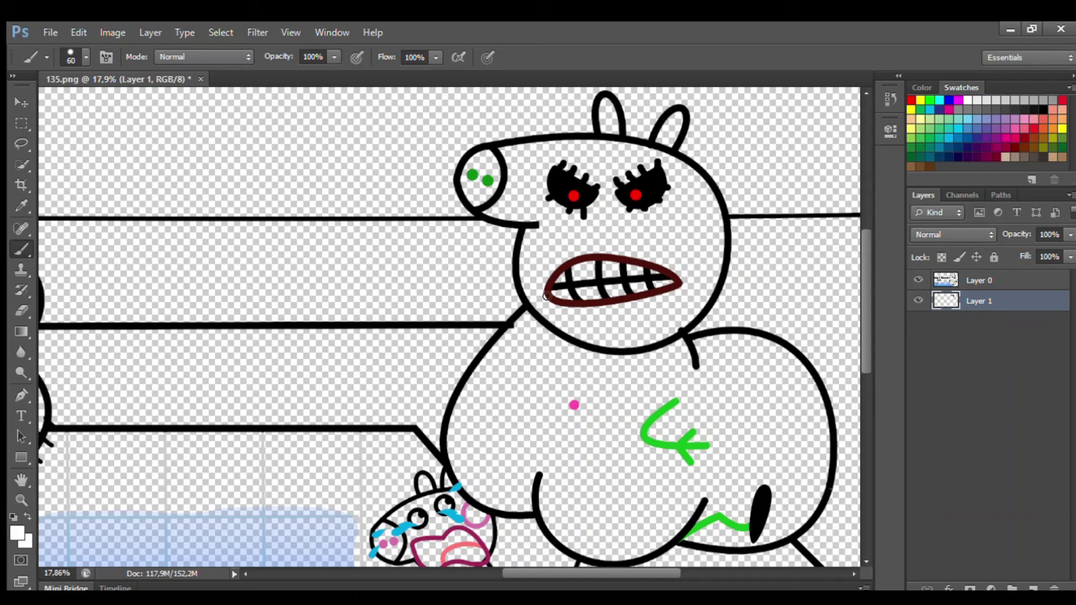
drag(651, 286, 586, 278)
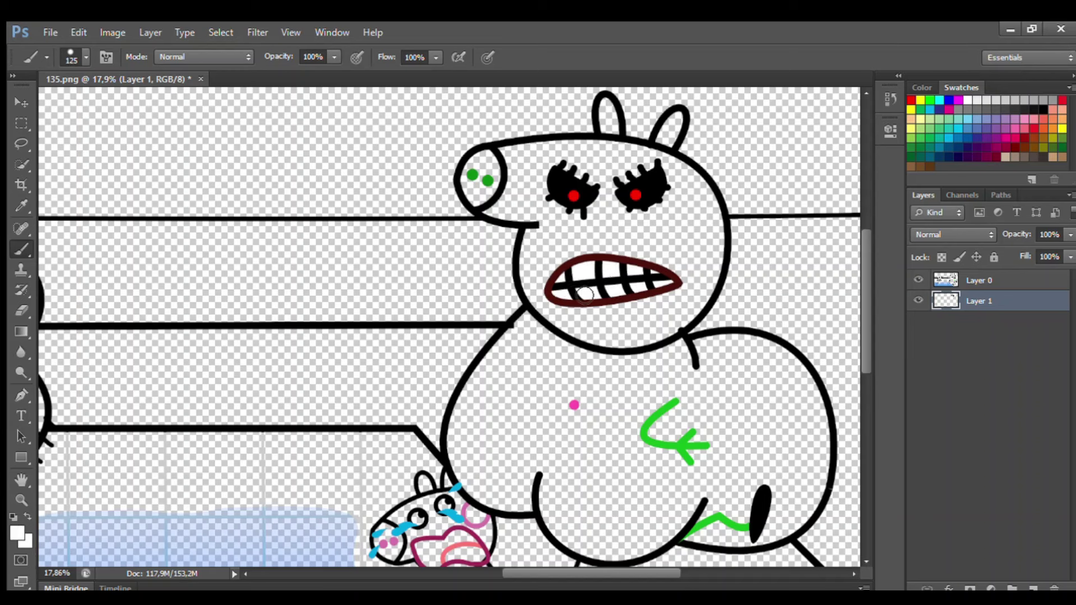
Add a new layer below Layer 1 and paint the large pig's body in the magenta sampled from its dot.
click(1031, 585)
key(i)
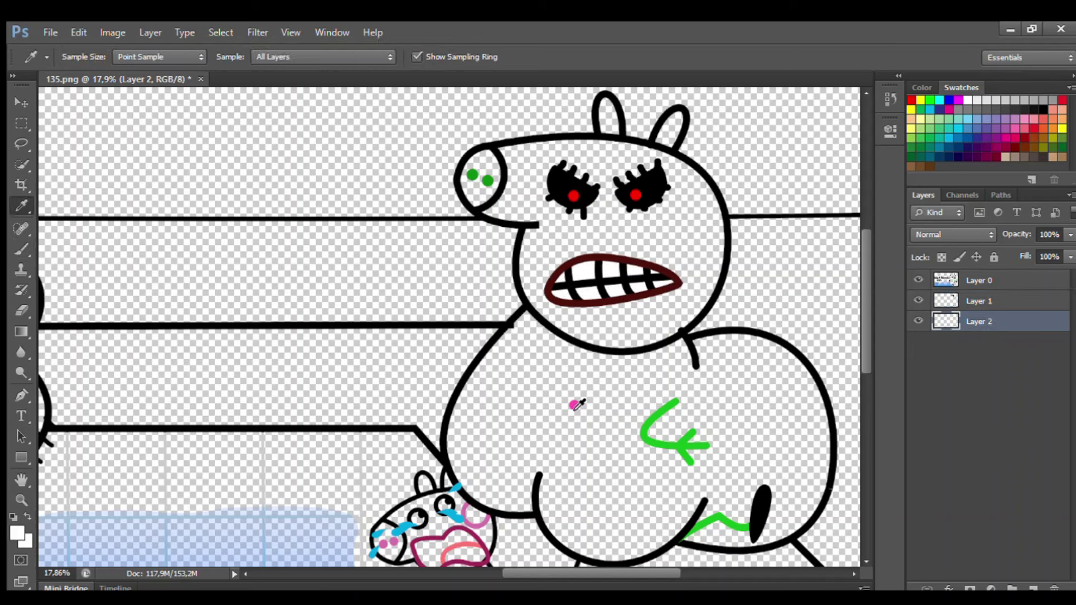
click(13, 246)
mouse_move(520, 314)
mouse_down()
mouse_move(565, 353)
mouse_move(632, 366)
mouse_move(731, 349)
mouse_move(772, 356)
mouse_move(728, 347)
mouse_move(785, 361)
mouse_move(814, 386)
mouse_move(824, 478)
mouse_move(808, 515)
mouse_move(766, 543)
mouse_move(700, 538)
mouse_move(633, 556)
mouse_move(586, 554)
mouse_move(553, 519)
mouse_move(479, 495)
mouse_move(461, 454)
mouse_move(471, 410)
mouse_move(461, 416)
mouse_move(523, 337)
mouse_move(564, 369)
mouse_move(784, 386)
mouse_move(570, 391)
mouse_move(530, 403)
mouse_move(804, 414)
mouse_move(796, 506)
mouse_move(666, 535)
mouse_move(523, 497)
mouse_move(491, 448)
mouse_move(517, 427)
mouse_move(801, 439)
mouse_move(515, 456)
mouse_move(783, 477)
mouse_move(623, 511)
mouse_move(667, 503)
mouse_up()
key(bracketright)
key(bracketright)
key(bracketright)
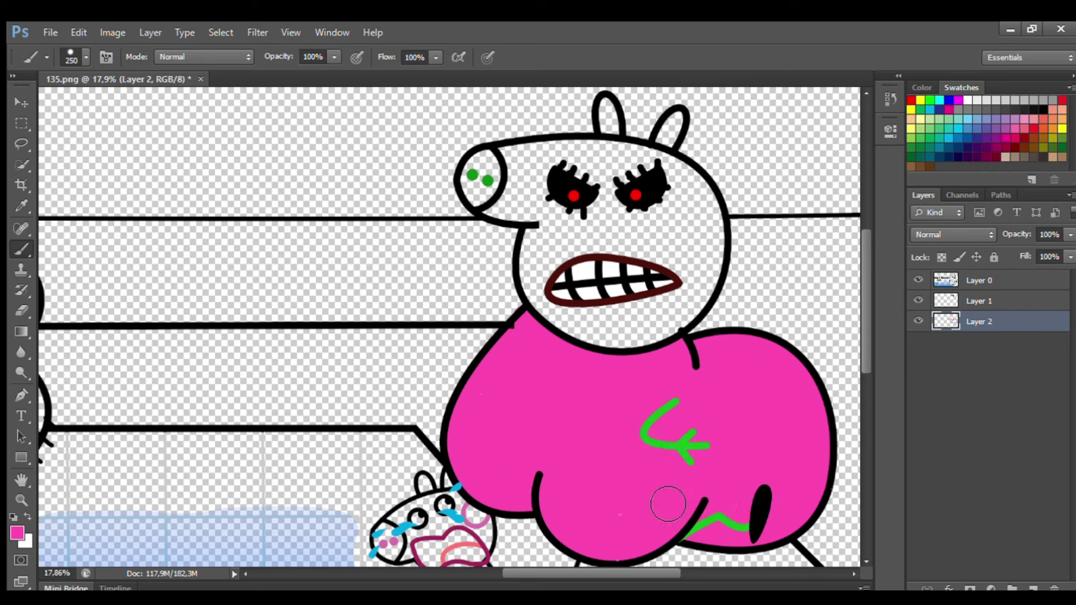
Paint the large pig's head, snout and ears in the bright green of its arm.
key(i)
click(28, 254)
mouse_move(500, 150)
mouse_down()
mouse_move(639, 153)
mouse_move(687, 173)
mouse_move(718, 218)
mouse_move(717, 276)
mouse_move(691, 325)
mouse_move(631, 345)
mouse_move(568, 329)
mouse_move(532, 286)
mouse_move(538, 234)
mouse_move(474, 190)
mouse_move(497, 163)
mouse_move(488, 187)
mouse_move(653, 177)
mouse_move(629, 197)
mouse_move(526, 207)
mouse_move(690, 208)
mouse_move(693, 298)
mouse_move(596, 329)
mouse_move(638, 316)
mouse_move(591, 272)
mouse_move(553, 281)
mouse_move(622, 228)
mouse_move(620, 249)
mouse_move(607, 250)
mouse_move(689, 254)
mouse_up()
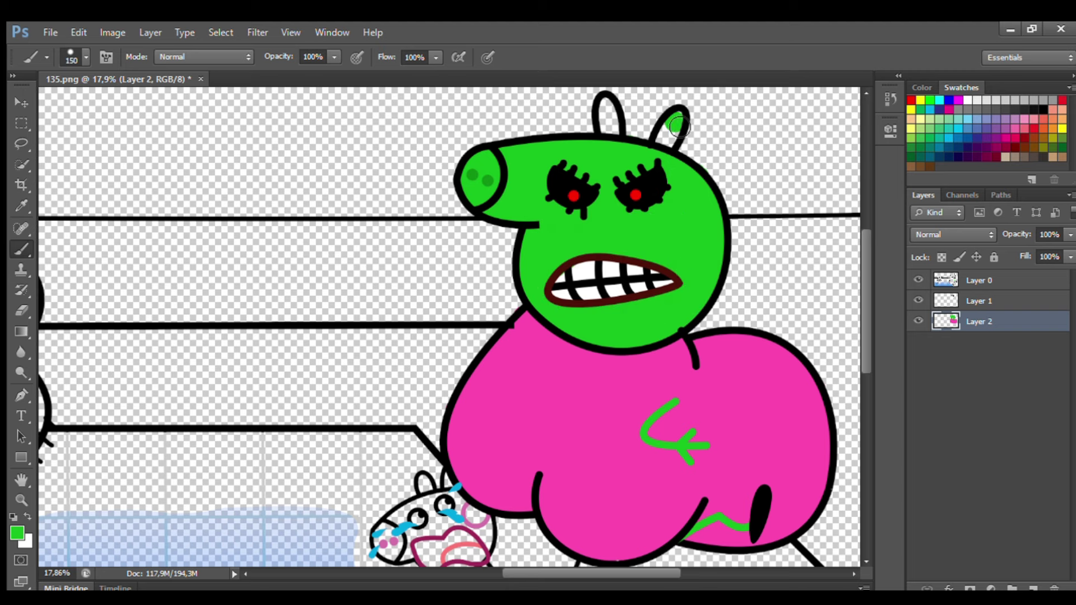
On Layer 1, fill the small crying pig's eyes white and its tongue in the coral sampled from the tongue outline.
scroll(478, 322, down, 2)
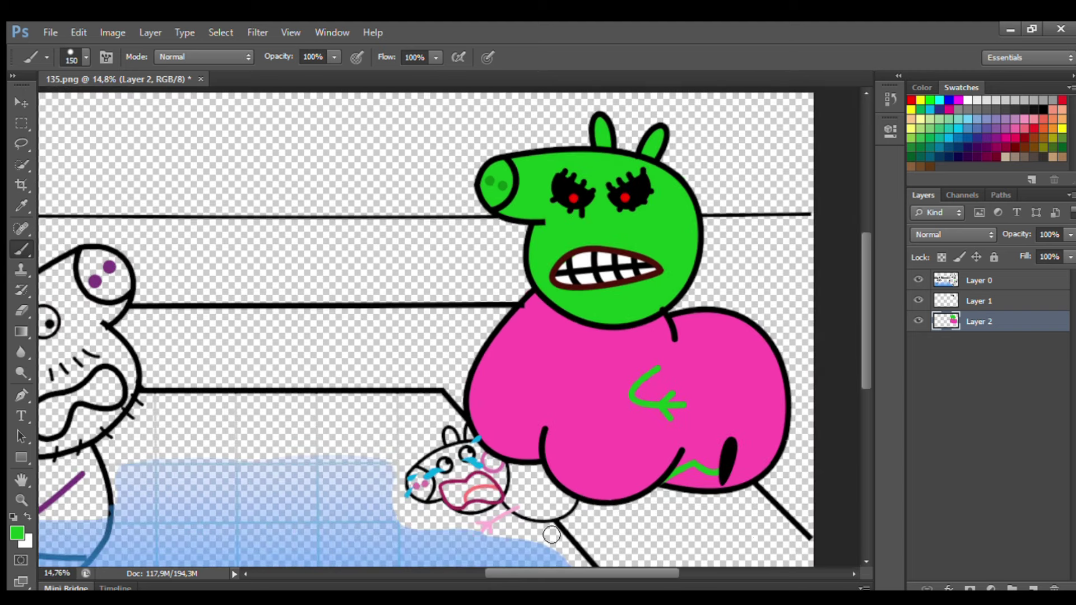
scroll(470, 501, up, 5)
click(979, 300)
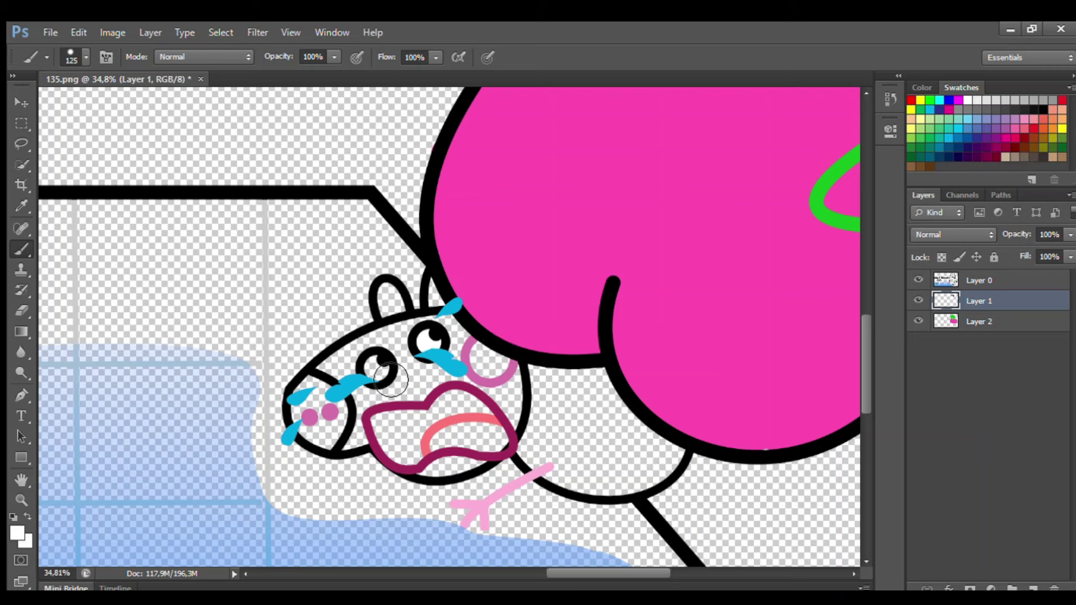
click(22, 207)
click(429, 434)
click(18, 253)
mouse_move(434, 444)
mouse_down()
mouse_move(462, 430)
mouse_move(495, 444)
mouse_up()
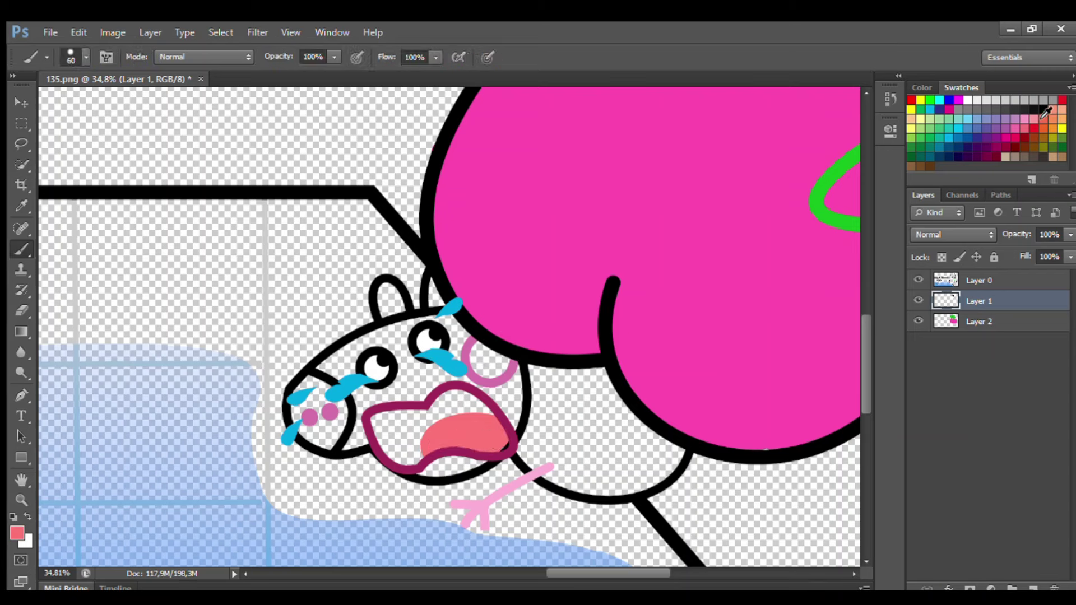
Fill the small pig's open mouth black and its cheek with the pink sampled from the cheek outline.
mouse_move(416, 451)
mouse_down()
mouse_move(437, 420)
mouse_move(491, 410)
mouse_move(455, 394)
mouse_move(374, 426)
mouse_move(398, 436)
mouse_up()
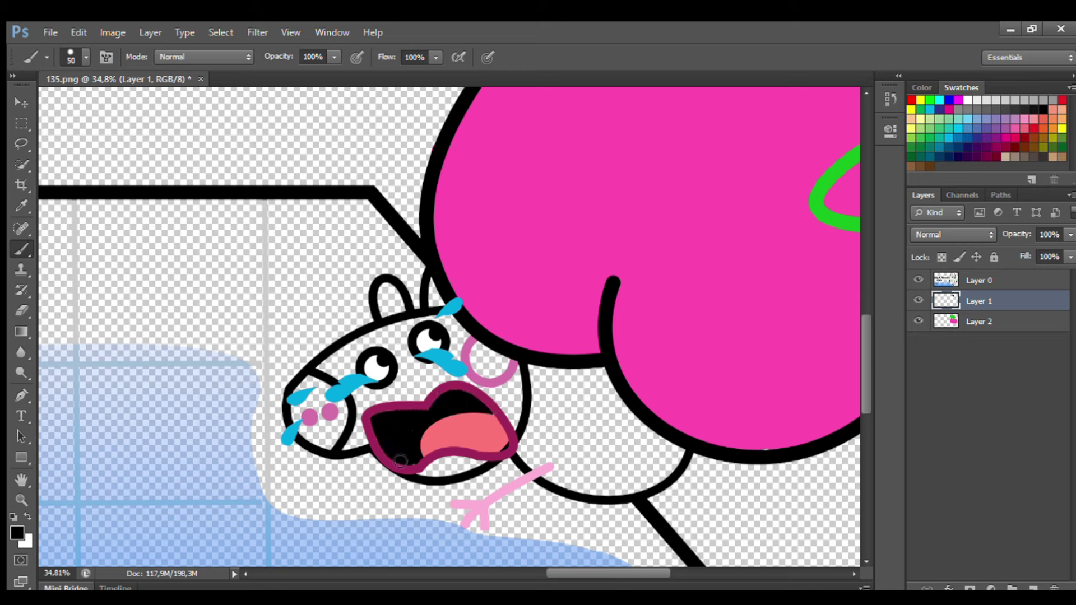
alt+click(476, 350)
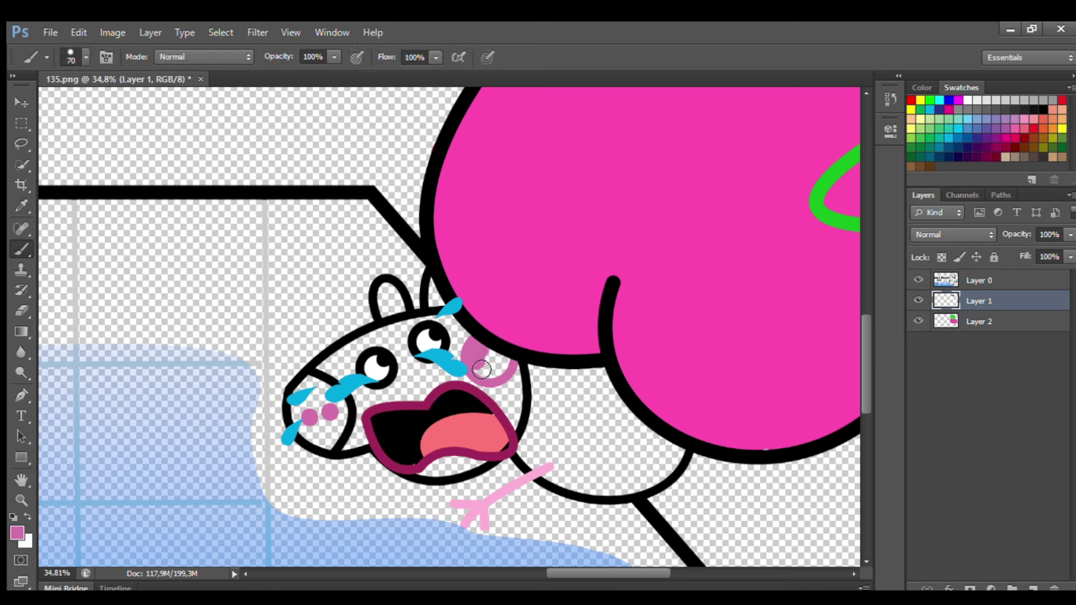
mouse_move(481, 370)
mouse_down()
mouse_move(510, 365)
mouse_move(488, 359)
mouse_up()
On Layer 2, paint the small pig's head light pink and its body red.
click(977, 323)
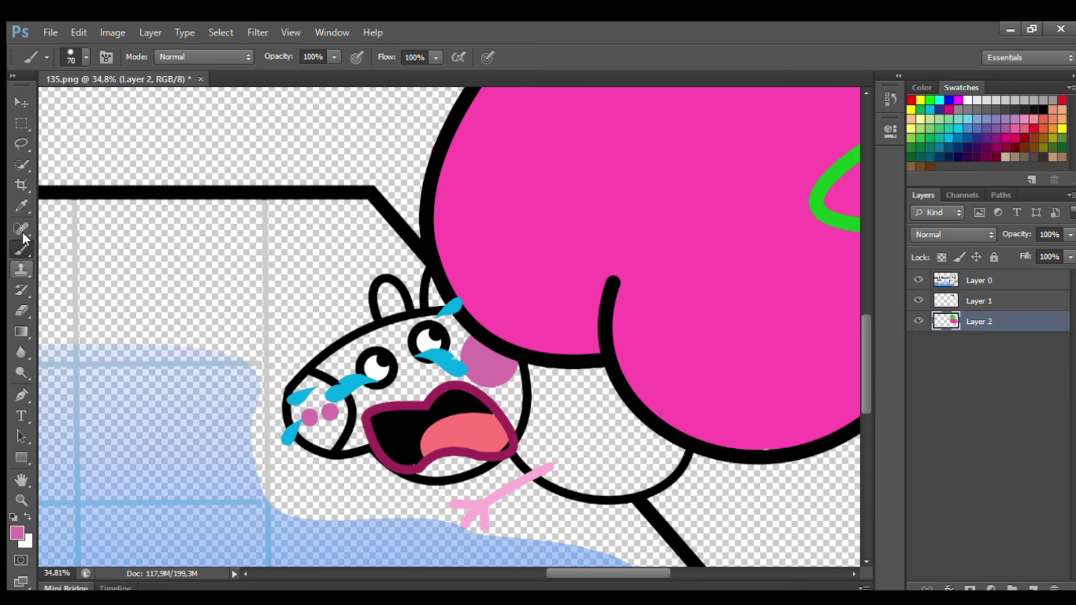
alt+click(480, 507)
key(bracketright)
mouse_move(399, 297)
mouse_down()
mouse_move(379, 343)
mouse_move(318, 389)
mouse_move(310, 431)
mouse_move(355, 443)
mouse_move(329, 447)
mouse_move(334, 409)
mouse_move(451, 343)
mouse_move(443, 307)
mouse_move(450, 331)
mouse_move(481, 347)
mouse_move(359, 409)
mouse_move(446, 403)
mouse_move(514, 380)
mouse_move(513, 427)
mouse_move(493, 403)
mouse_move(429, 473)
mouse_up()
key(bracketright)
mouse_move(521, 445)
mouse_down()
mouse_move(555, 470)
mouse_move(619, 479)
mouse_move(663, 448)
mouse_move(561, 381)
mouse_move(535, 448)
mouse_move(611, 414)
mouse_move(650, 457)
mouse_move(616, 465)
mouse_up()
key(bracketright)
Fill the open mouth of the pig with glasses dark maroon on Layer 2.
scroll(493, 386, down, 1)
scroll(493, 387, down, 3)
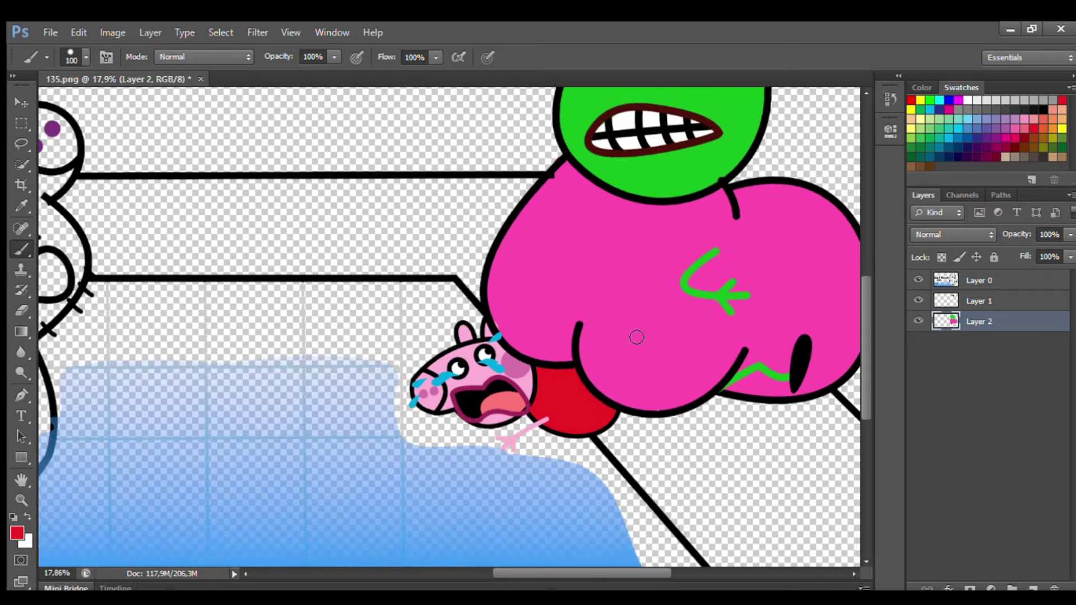
scroll(508, 337, left, 5)
scroll(406, 210, up, 2)
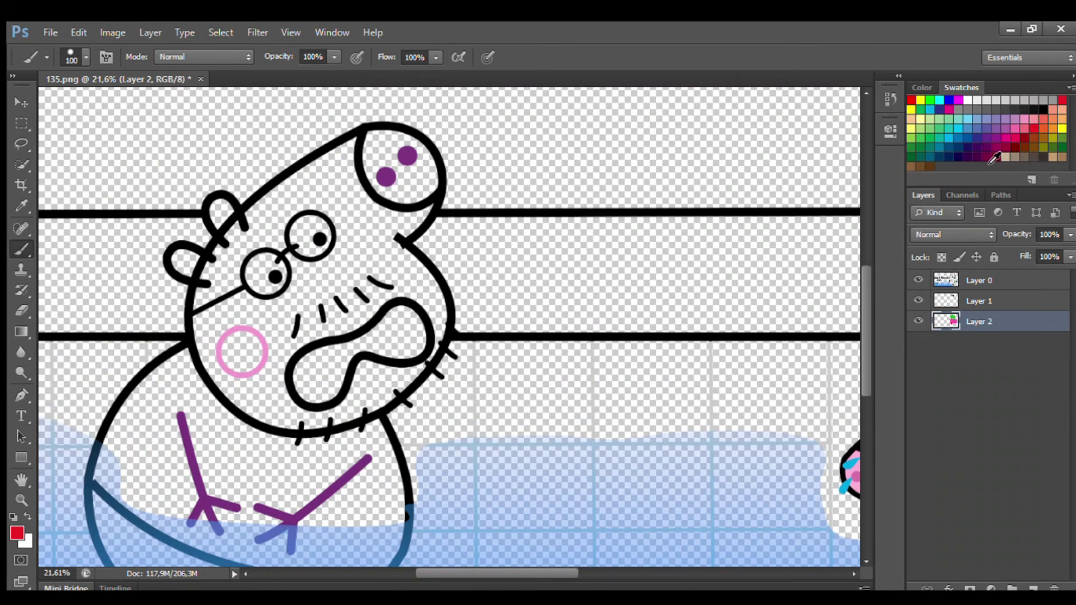
alt+click(603, 346)
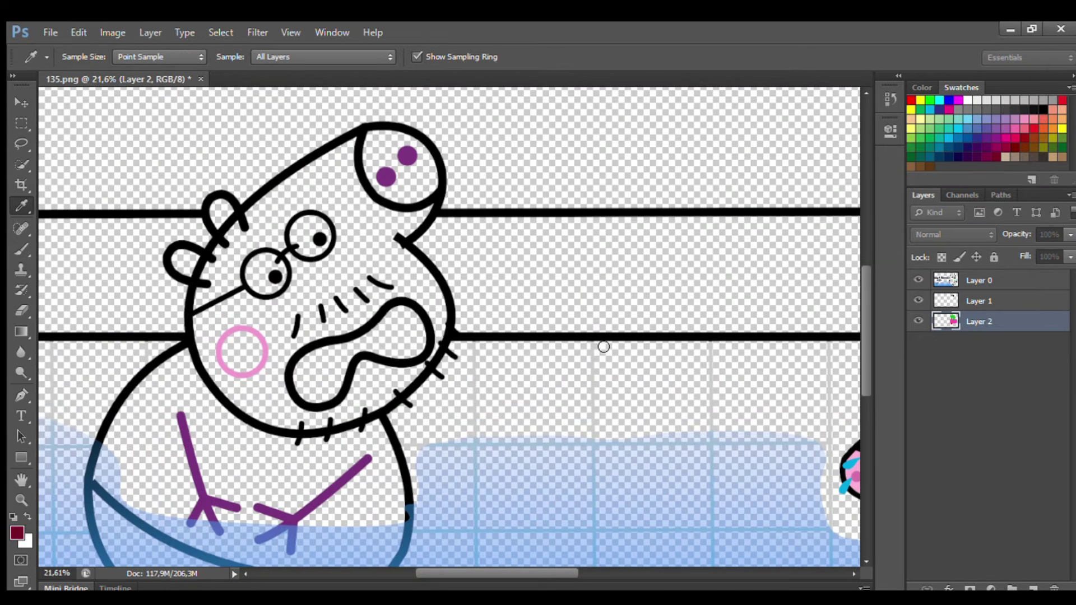
key(bracketright)
mouse_move(303, 387)
mouse_down()
mouse_move(324, 358)
mouse_move(417, 330)
mouse_move(393, 354)
mouse_move(415, 350)
mouse_move(407, 319)
mouse_move(330, 372)
mouse_up()
Fill the cheek of the pig with glasses with the pink sampled from its outline.
alt+click(218, 352)
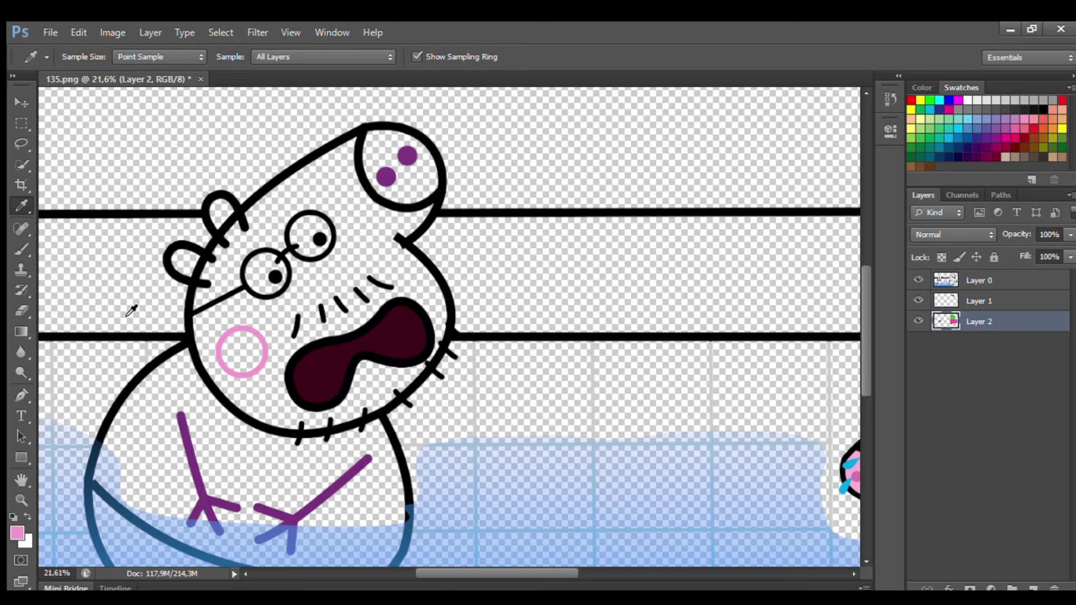
key(bracketleft)
drag(235, 359, 258, 360)
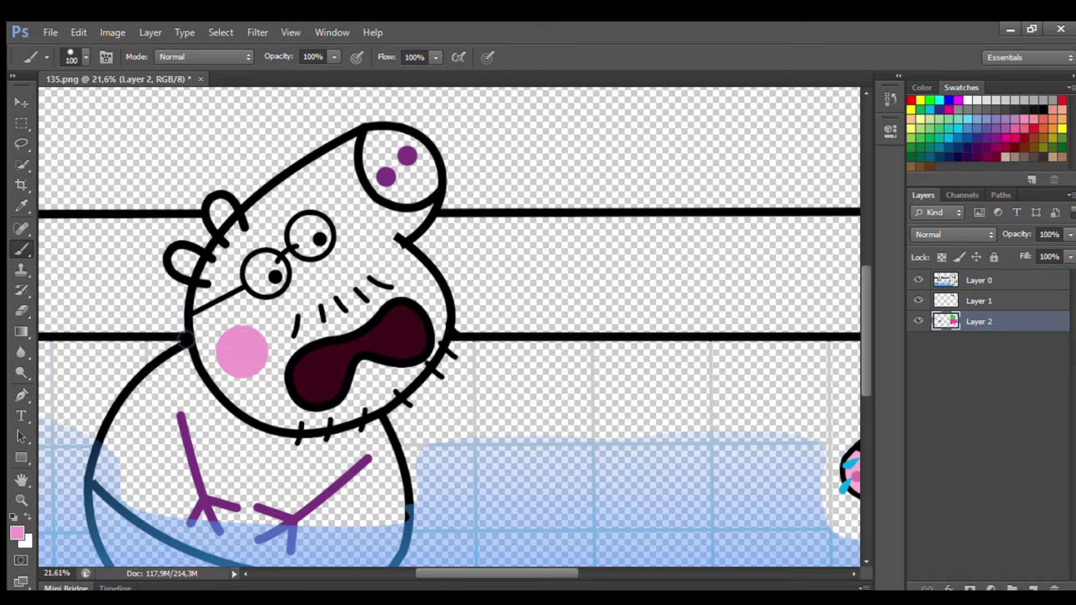
Add a new layer below Layer 2 and paint the head, snout and ears of the pig with glasses light pink.
key(i)
key(b)
click(1032, 588)
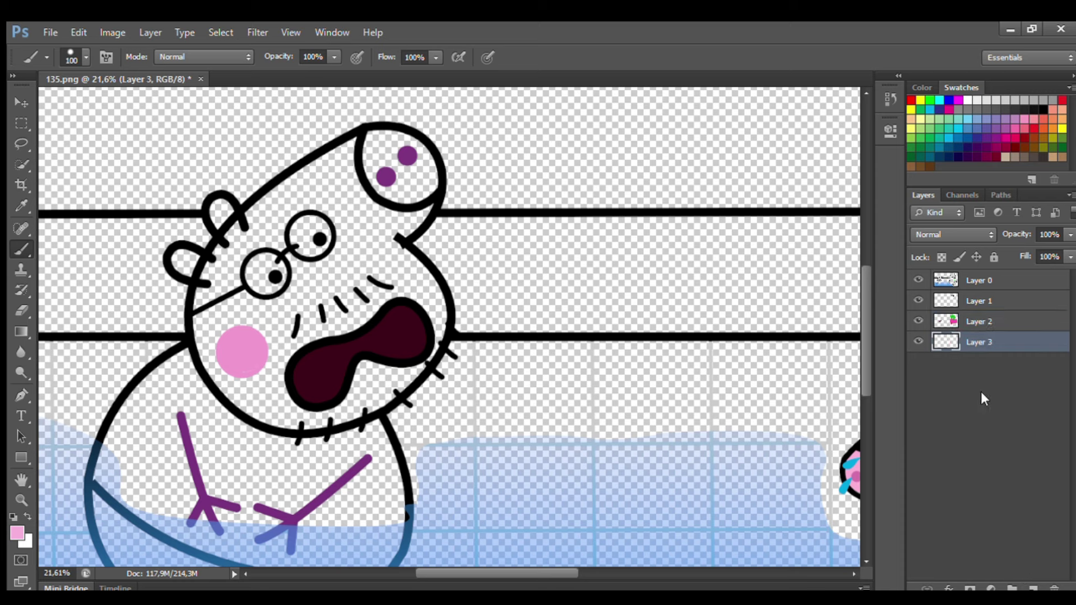
key(bracketright)
key(bracketright)
mouse_move(220, 223)
mouse_down()
mouse_move(244, 230)
mouse_move(204, 270)
mouse_move(208, 342)
mouse_move(244, 402)
mouse_move(313, 426)
mouse_move(401, 394)
mouse_move(356, 407)
mouse_move(431, 363)
mouse_move(446, 331)
mouse_move(409, 271)
mouse_move(432, 173)
mouse_move(377, 150)
mouse_move(408, 177)
mouse_move(371, 158)
mouse_move(290, 213)
mouse_move(297, 255)
mouse_move(316, 263)
mouse_move(375, 183)
mouse_move(379, 253)
mouse_move(229, 350)
mouse_move(394, 272)
mouse_move(390, 300)
mouse_move(264, 382)
mouse_move(305, 365)
mouse_move(278, 424)
mouse_up()
key(bracketright)
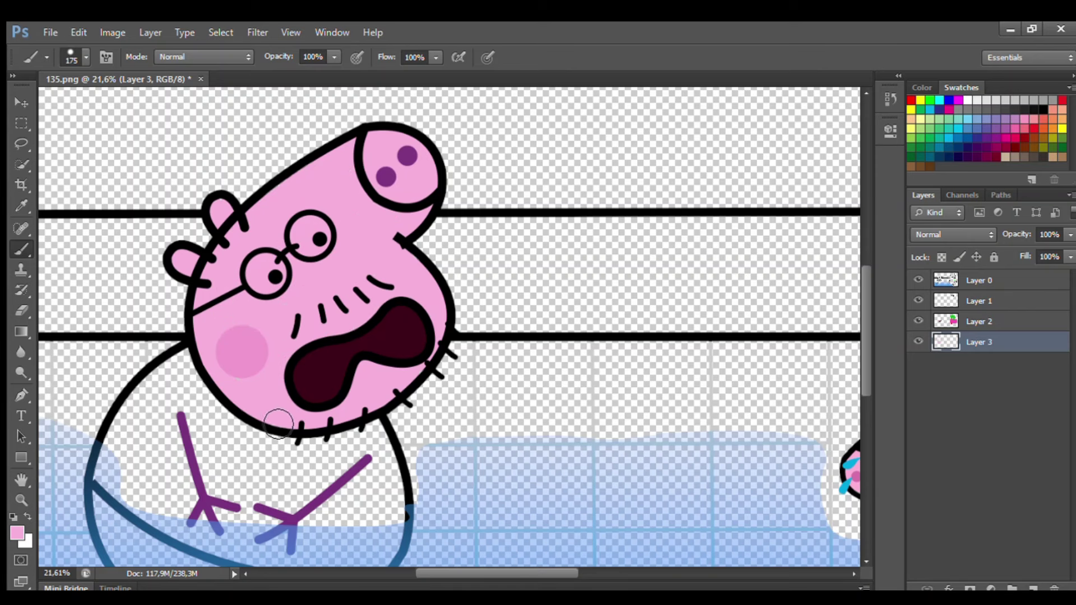
Paint the upper body of the pig with glasses in the same light pink, down to the waistline.
scroll(862, 287, down, 2)
key(bracketleft)
mouse_move(180, 264)
mouse_down()
mouse_move(149, 293)
mouse_move(125, 384)
mouse_move(257, 450)
mouse_move(359, 472)
mouse_move(399, 440)
mouse_move(381, 328)
mouse_move(200, 292)
mouse_move(325, 360)
mouse_move(170, 372)
mouse_move(293, 438)
mouse_move(361, 441)
mouse_up()
key(bracketright)
key(bracketright)
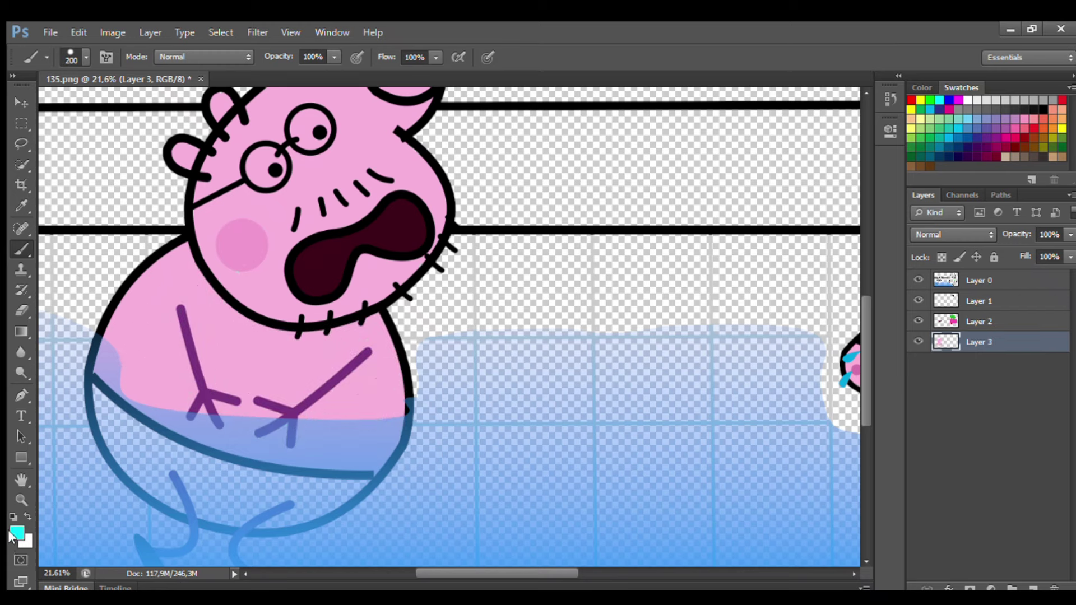
Paint the swim trunks of the pig with glasses teal, using a smaller brush along the outline.
key(bracketleft)
key(bracketleft)
key(bracketleft)
alt+click(305, 395)
mouse_move(98, 392)
mouse_down()
mouse_move(210, 467)
mouse_move(289, 487)
mouse_move(359, 486)
mouse_move(262, 527)
mouse_move(175, 508)
mouse_move(124, 452)
mouse_move(132, 465)
mouse_move(140, 451)
mouse_move(297, 506)
mouse_move(163, 482)
mouse_up()
key(bracketright)
key(bracketright)
Add a new layer below Layer 3 and paint the whole pool area in the blue sampled from the water.
scroll(312, 440, down, 6)
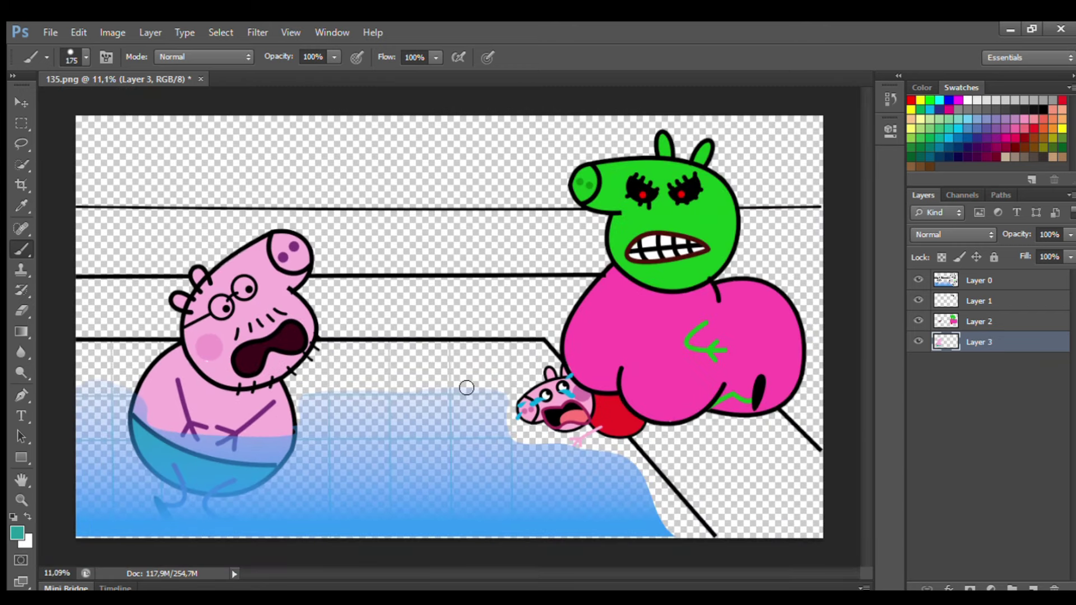
click(1030, 585)
key(i)
click(111, 537)
key(b)
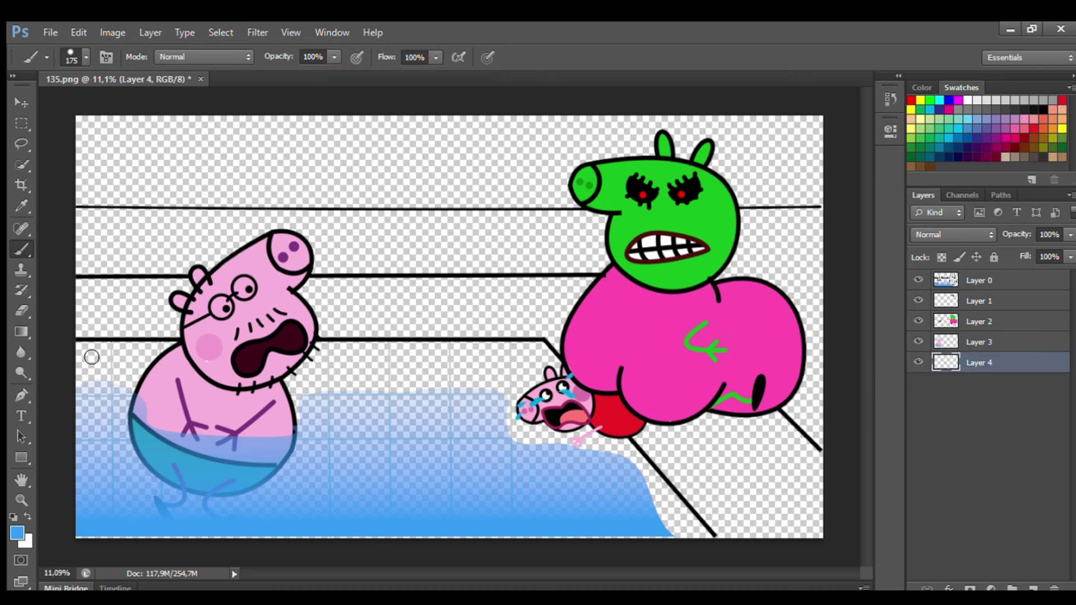
scroll(80, 397, up, 1)
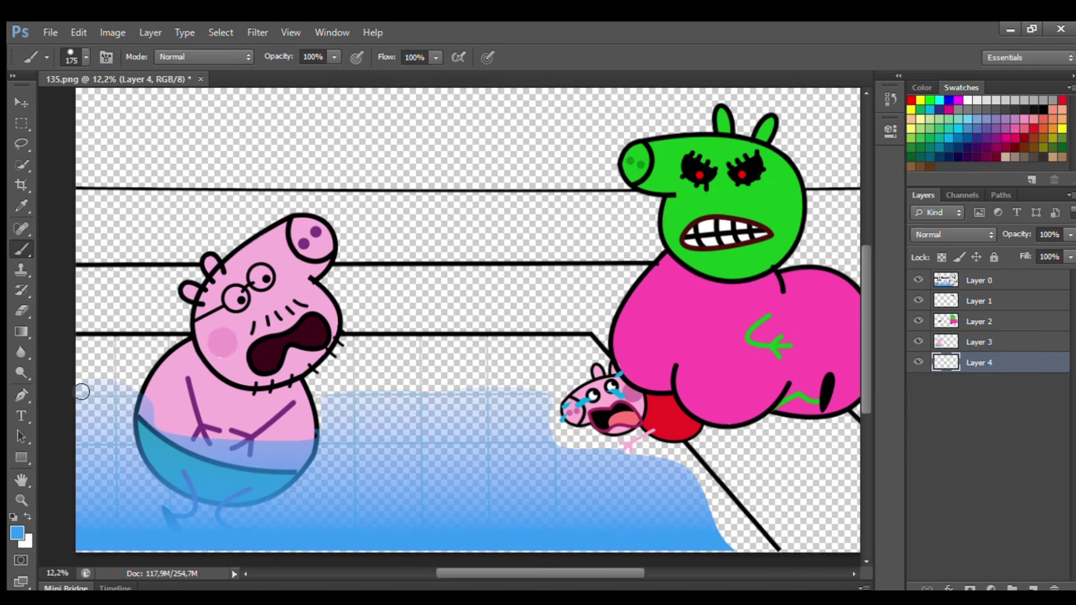
mouse_move(79, 386)
mouse_down()
mouse_move(140, 405)
mouse_move(146, 423)
mouse_move(122, 405)
mouse_move(139, 419)
mouse_move(88, 414)
mouse_move(127, 466)
mouse_move(207, 504)
mouse_move(338, 466)
mouse_move(344, 418)
mouse_move(534, 410)
mouse_move(550, 456)
mouse_move(575, 473)
mouse_move(674, 480)
mouse_move(735, 571)
mouse_move(93, 549)
mouse_move(115, 528)
mouse_move(314, 536)
mouse_move(381, 465)
mouse_move(510, 448)
mouse_move(408, 487)
mouse_move(572, 494)
mouse_move(686, 532)
mouse_move(380, 541)
mouse_move(400, 554)
mouse_move(549, 537)
mouse_up()
key(bracketright)
key(bracketright)
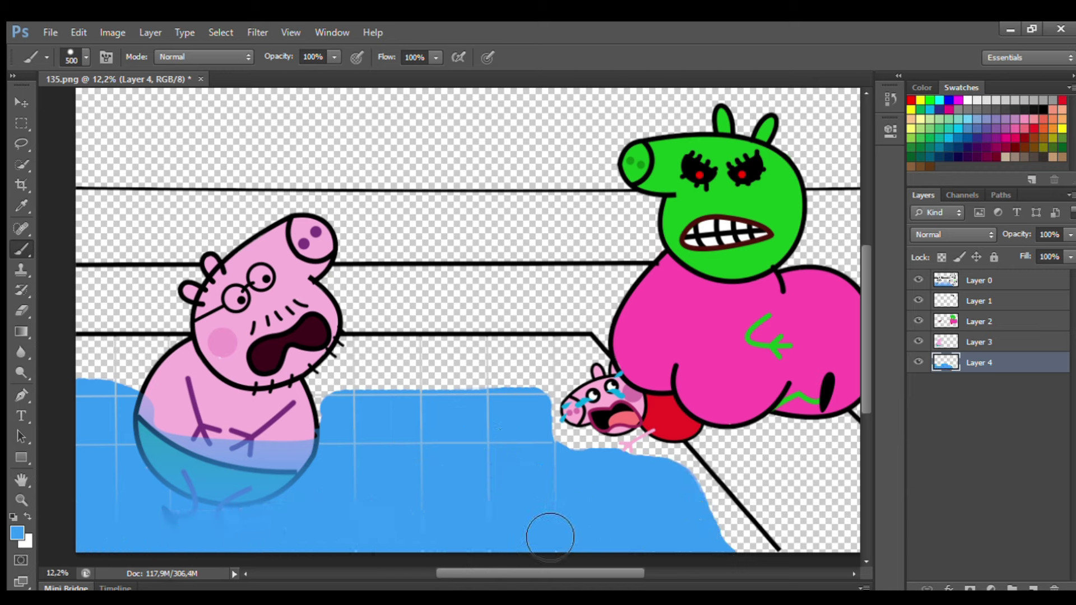
Add a new layer below Layer 4 and paint the tiled pool edge around the water light yellow.
click(1032, 588)
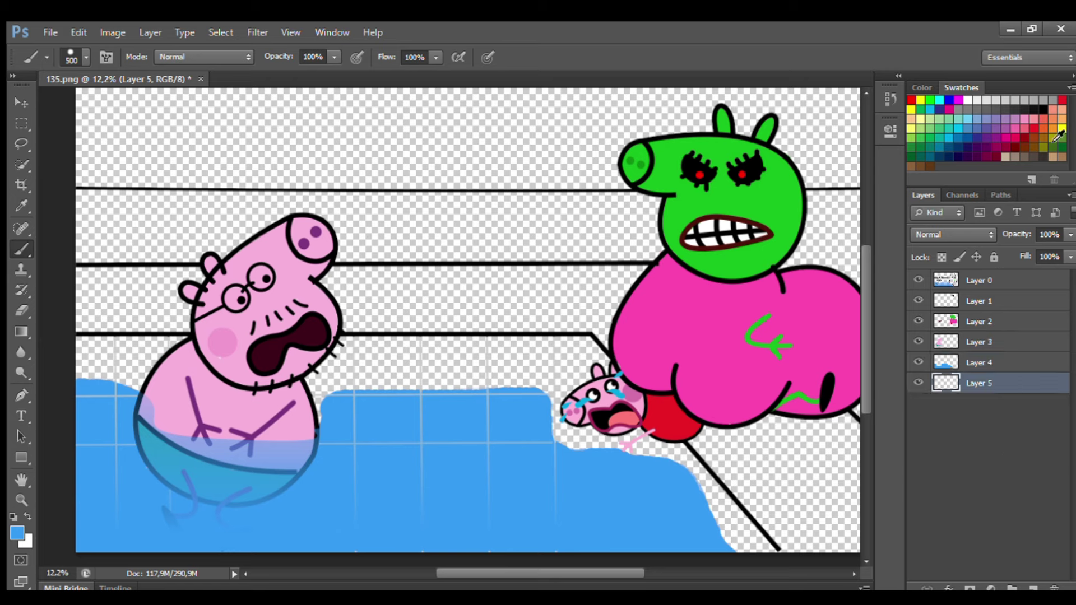
click(909, 130)
key(p)
key(b)
key(bracketleft)
key(bracketleft)
mouse_move(84, 351)
mouse_down()
mouse_move(159, 356)
mouse_move(118, 375)
mouse_move(170, 418)
mouse_up()
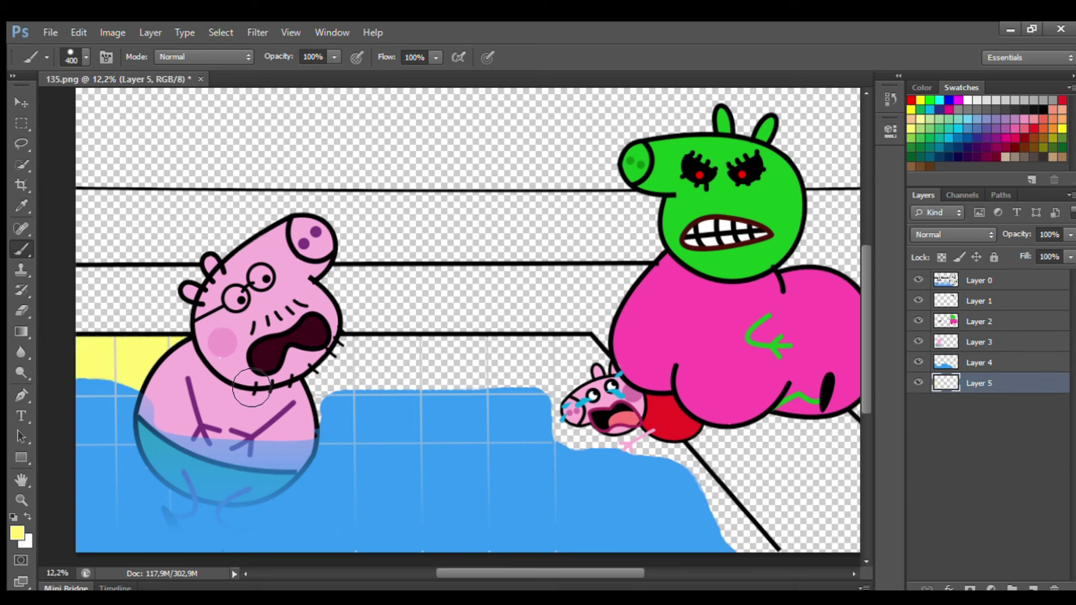
mouse_move(252, 387)
mouse_down()
mouse_move(334, 387)
mouse_move(365, 368)
mouse_move(405, 365)
mouse_move(609, 372)
mouse_move(543, 407)
mouse_move(376, 404)
mouse_move(438, 391)
mouse_move(584, 459)
mouse_move(647, 460)
mouse_move(704, 487)
mouse_move(774, 573)
mouse_up()
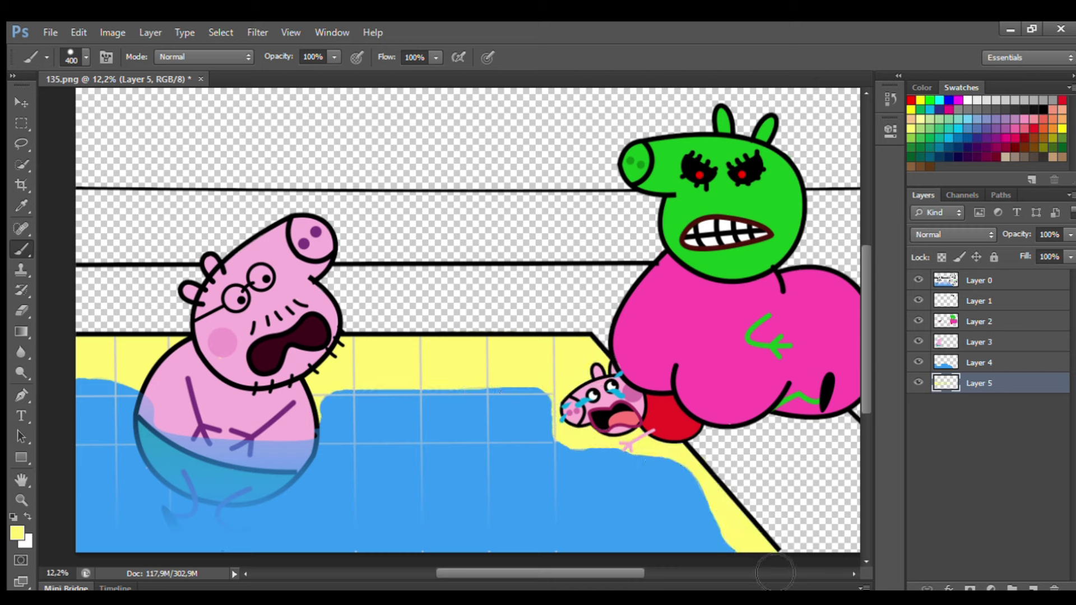
click(1011, 588)
key(ctrl+shift+alt+n)
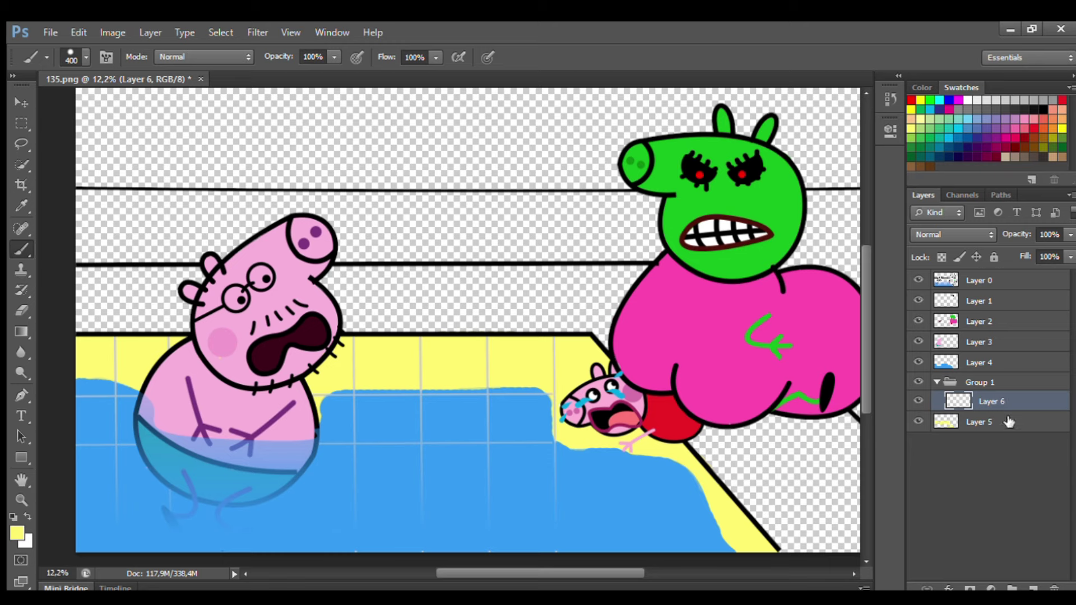
click(977, 383)
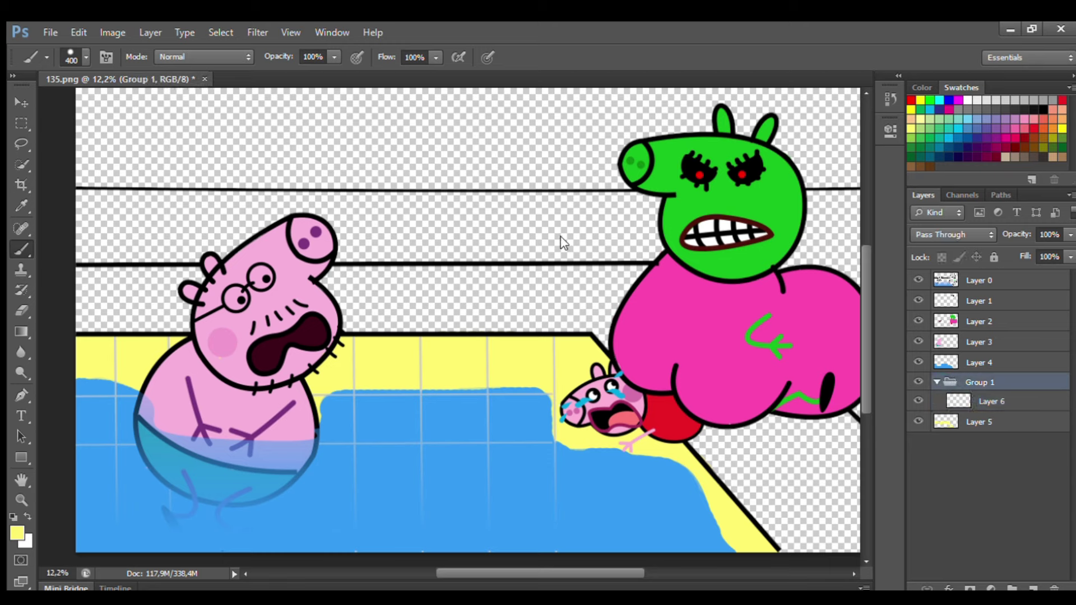
key(Delete)
Add a new layer below Layer 5 and paint the ground strip behind the pool and beneath the large pig dark brown.
click(1030, 586)
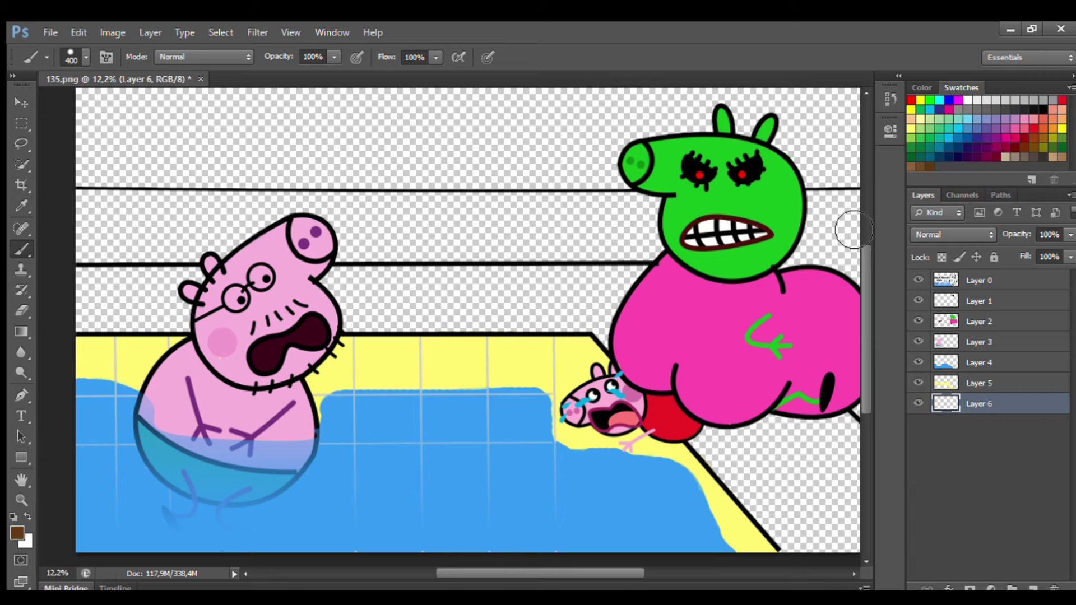
mouse_move(98, 337)
mouse_down()
mouse_move(185, 316)
mouse_move(185, 291)
mouse_move(202, 274)
mouse_move(83, 291)
mouse_up()
mouse_move(352, 348)
mouse_down()
mouse_move(616, 346)
mouse_move(645, 293)
mouse_move(346, 287)
mouse_move(609, 317)
mouse_move(350, 320)
mouse_move(544, 327)
mouse_up()
mouse_move(703, 452)
mouse_down()
mouse_move(802, 556)
mouse_move(863, 540)
mouse_move(849, 434)
mouse_move(783, 431)
mouse_move(734, 449)
mouse_move(811, 535)
mouse_move(777, 454)
mouse_move(830, 514)
mouse_move(848, 510)
mouse_move(855, 489)
mouse_up()
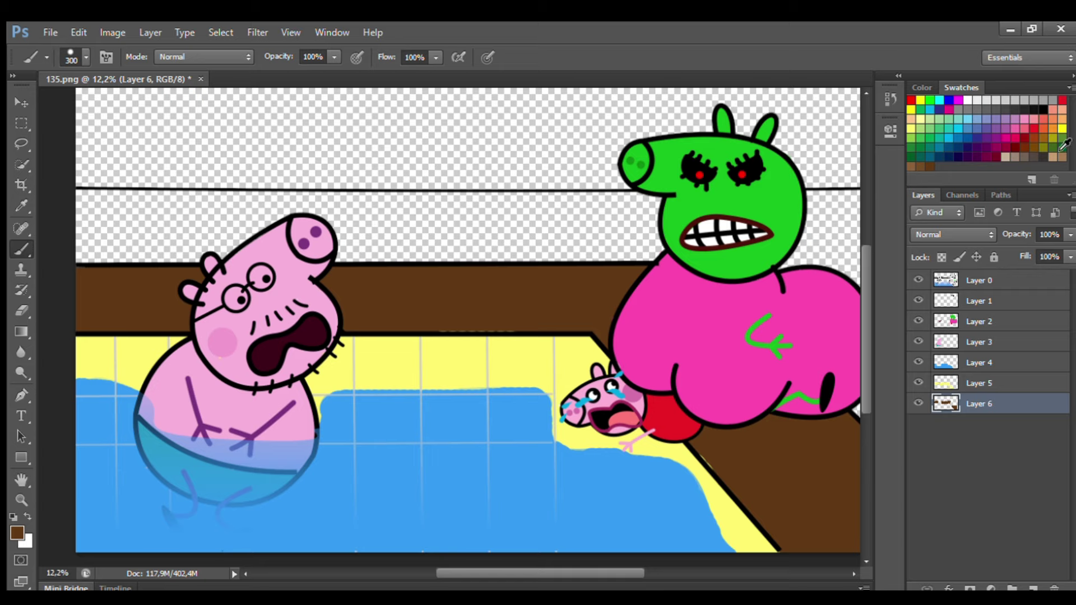
Paint the band above the brown strip green and dab small dark green tufts across it.
mouse_move(78, 203)
mouse_down()
mouse_move(865, 206)
mouse_move(844, 227)
mouse_move(867, 245)
mouse_move(787, 272)
mouse_move(865, 282)
mouse_move(663, 255)
mouse_move(86, 260)
mouse_move(91, 246)
mouse_move(198, 232)
mouse_move(669, 235)
mouse_up()
key(bracketright)
key(bracketright)
key(i)
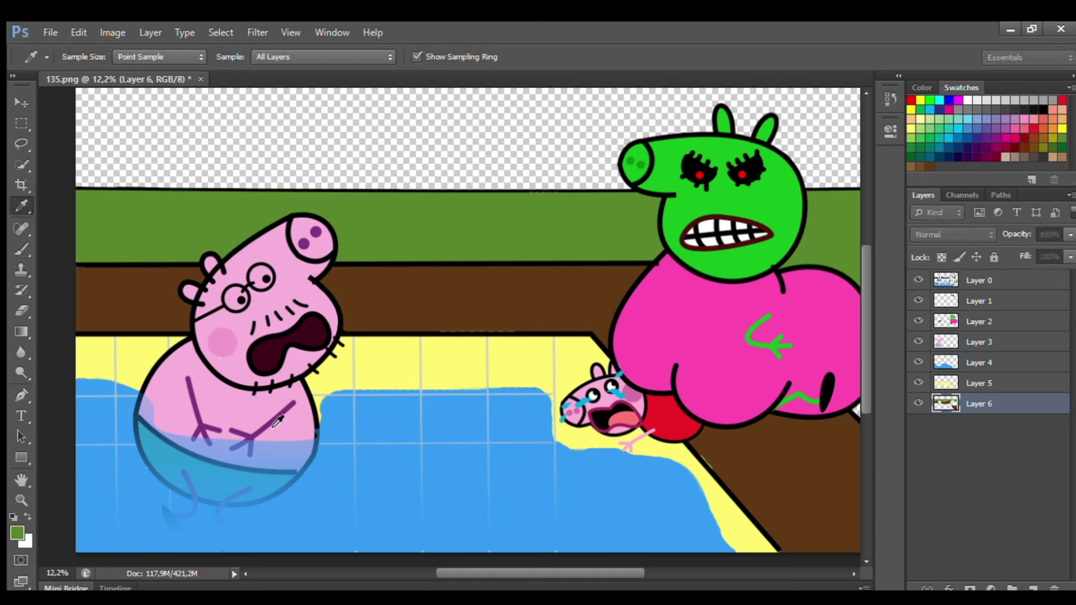
key(b)
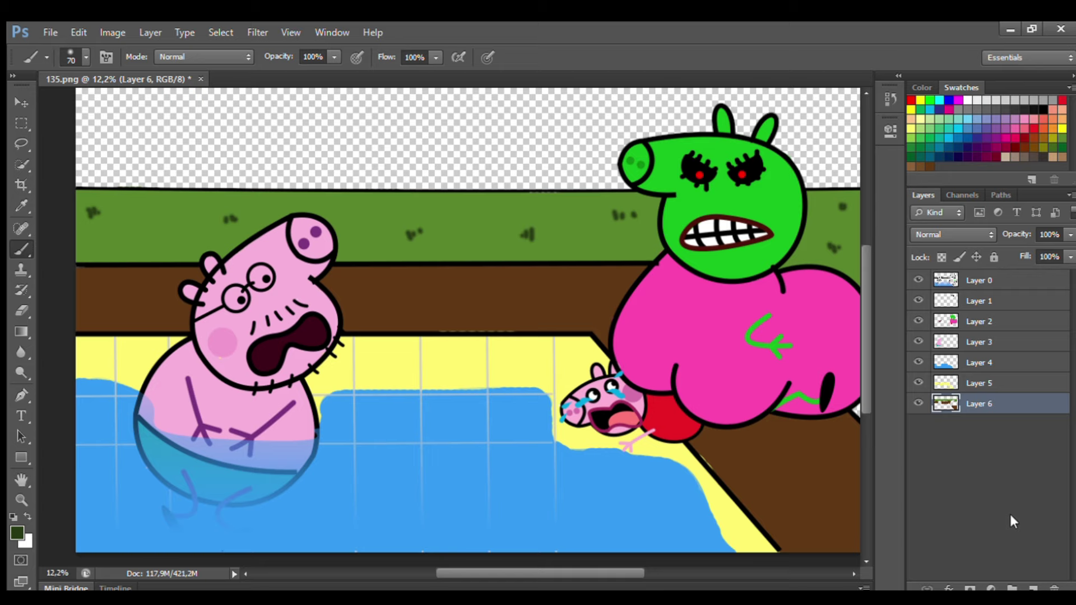
Paint loose dark teal streaks across the empty sky above the green band on Layer 6 with a large soft brush.
key(i)
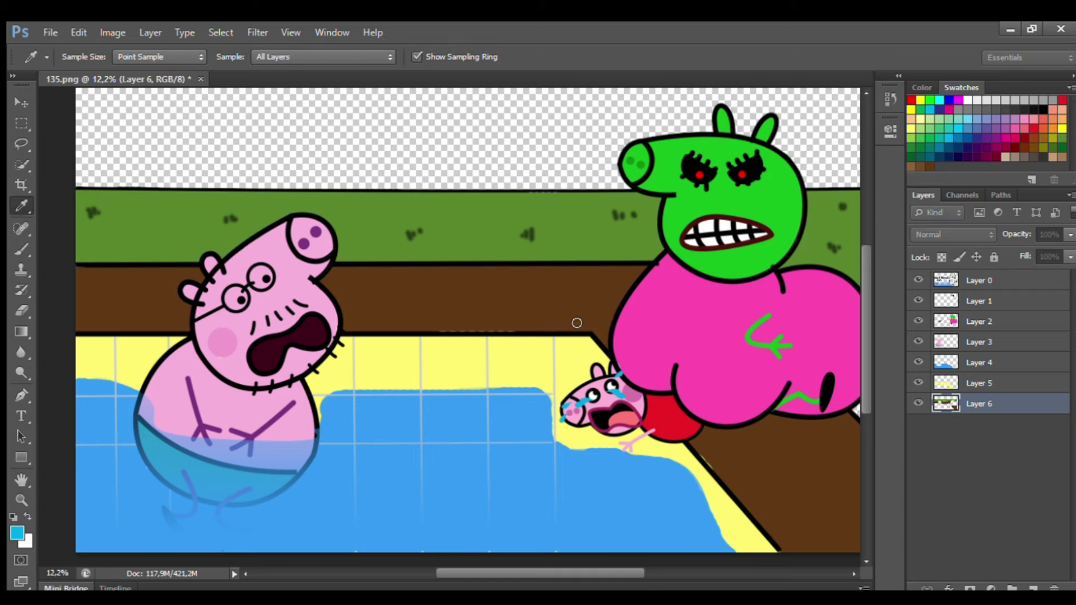
key(b)
scroll(90, 101, down, 1)
key(bracketright)
key(bracketright)
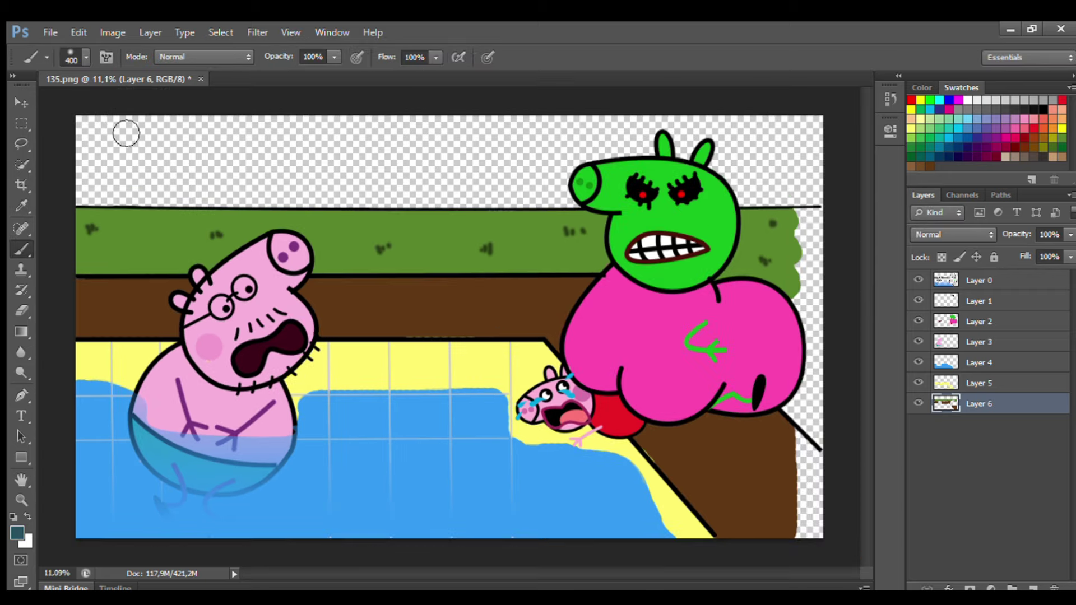
mouse_move(126, 133)
mouse_down()
mouse_move(853, 131)
mouse_move(560, 170)
mouse_move(99, 181)
mouse_move(95, 204)
mouse_move(858, 200)
mouse_up()
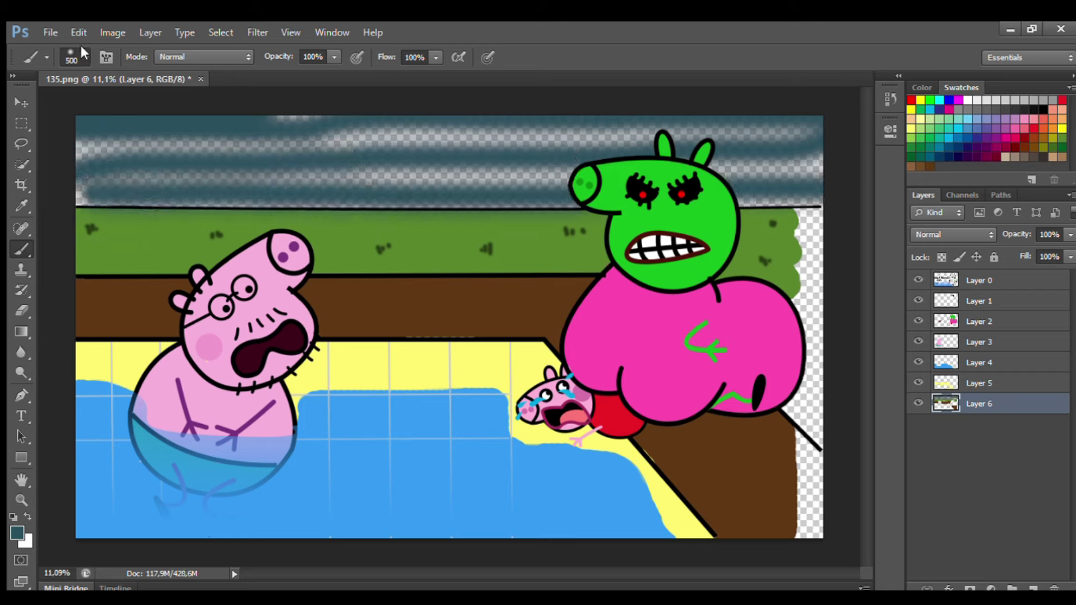
Extend the green band and the brown ground to the canvas's right edge, using colours sampled from each area.
alt+click(782, 247)
mouse_move(815, 325)
mouse_down()
mouse_move(815, 255)
mouse_move(832, 244)
mouse_move(828, 406)
mouse_move(826, 431)
mouse_up()
alt+click(721, 468)
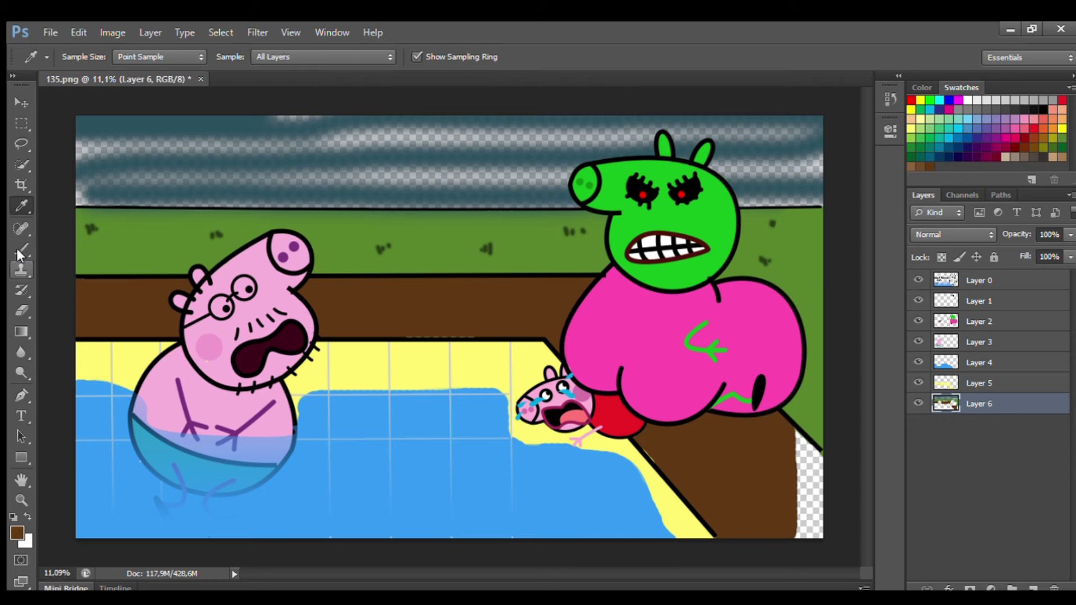
scroll(720, 468, down, 1)
key(ctrl+plus)
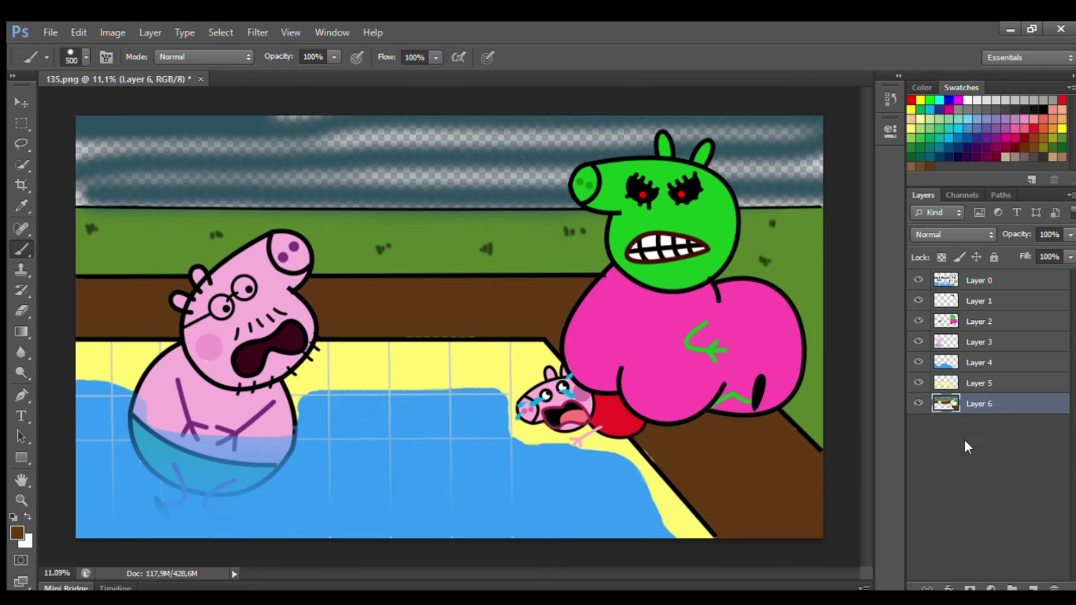
Add a new layer below Layer 6 and brush light blue behind the teal sky streaks at size 600.
click(1033, 588)
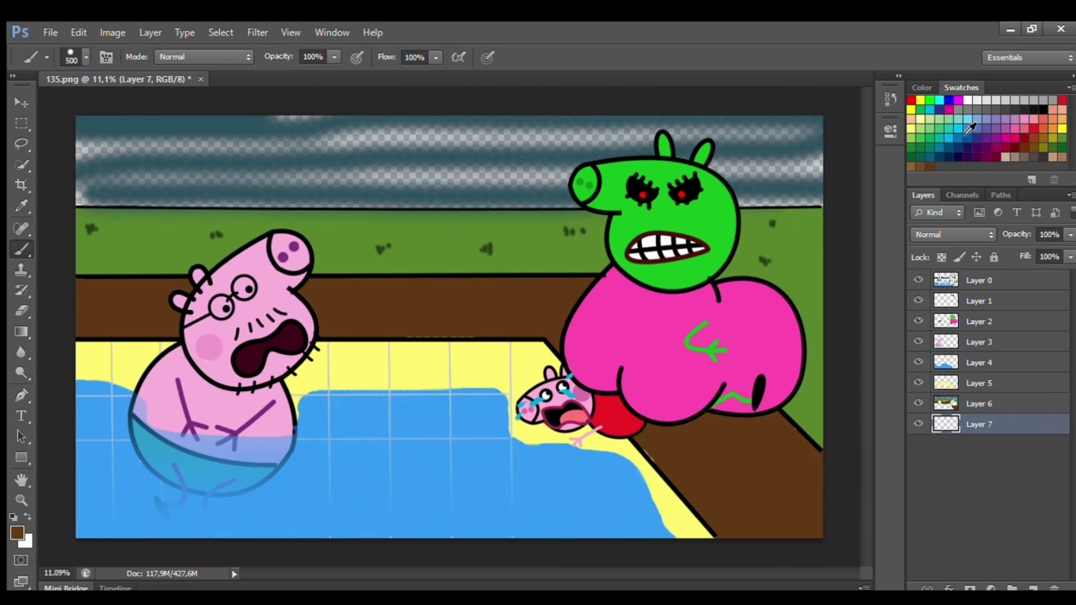
key(bracketright)
drag(174, 225, 258, 203)
key(ctrl+z)
mouse_move(88, 196)
mouse_down()
mouse_move(337, 188)
mouse_move(520, 196)
mouse_move(600, 164)
mouse_move(769, 159)
mouse_move(785, 178)
mouse_move(704, 188)
mouse_move(757, 226)
mouse_move(93, 224)
mouse_up()
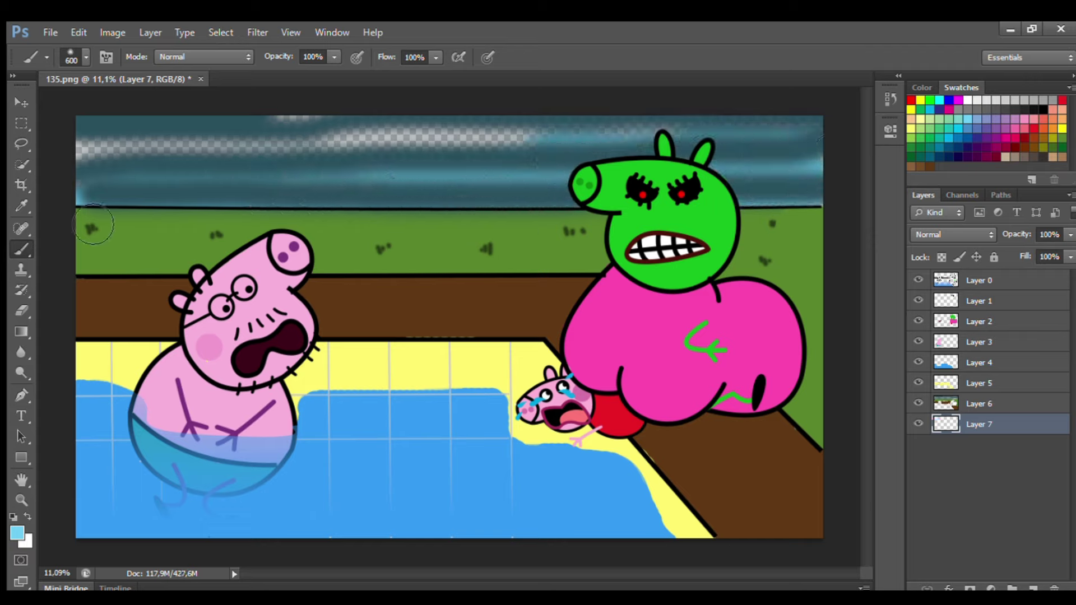
Paint white behind the teal streaks on Layer 7 to fill all the gaps in the sky.
click(966, 101)
mouse_move(566, 140)
mouse_down()
mouse_move(60, 163)
mouse_move(593, 211)
mouse_move(780, 184)
mouse_move(673, 139)
mouse_move(459, 125)
mouse_up()
mouse_move(832, 135)
mouse_down()
mouse_move(807, 168)
mouse_move(708, 170)
mouse_up()
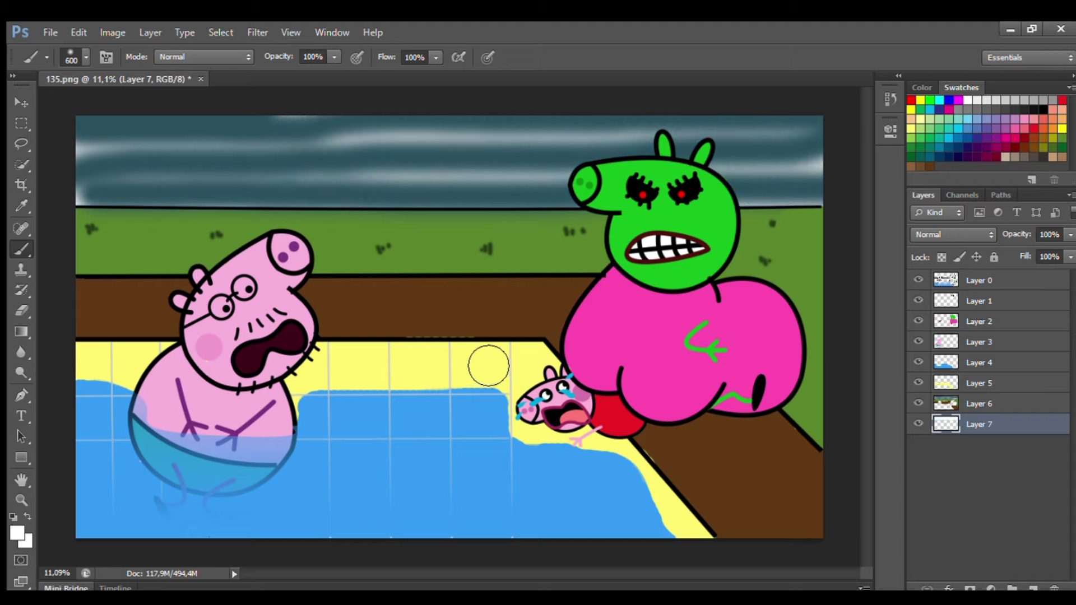
Set up a red brush of size 300 for painting on Layer 3.
click(978, 347)
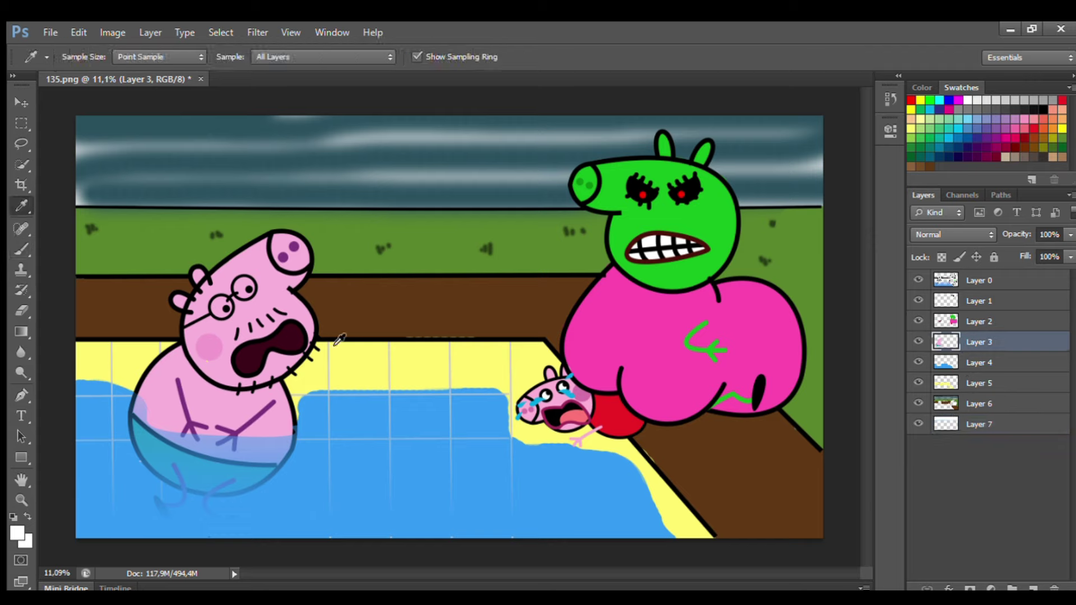
click(911, 99)
click(22, 249)
key(bracketleft)
key(bracketleft)
key(bracketleft)
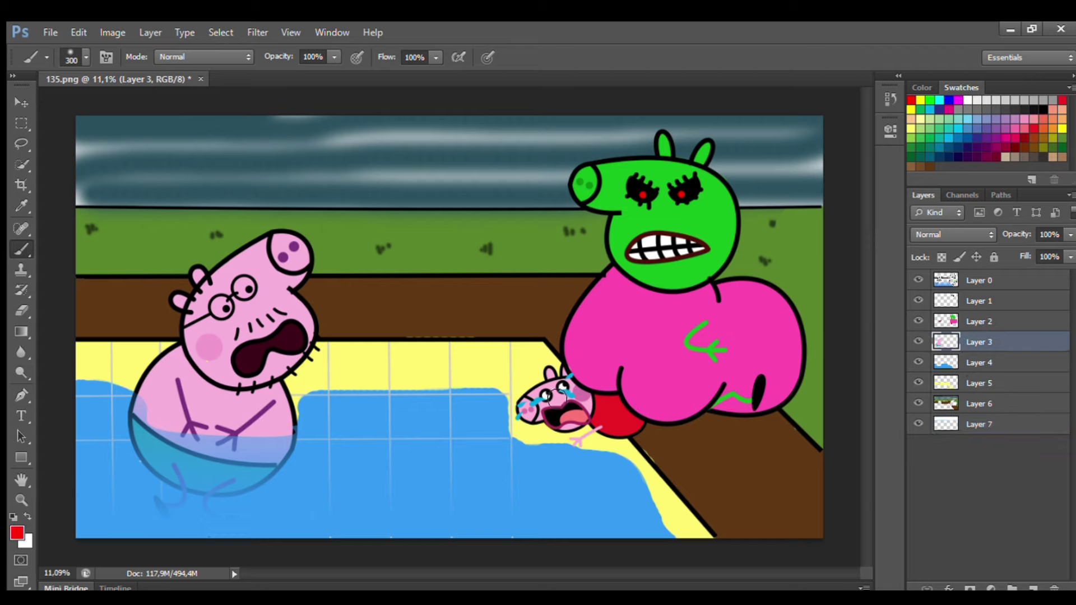